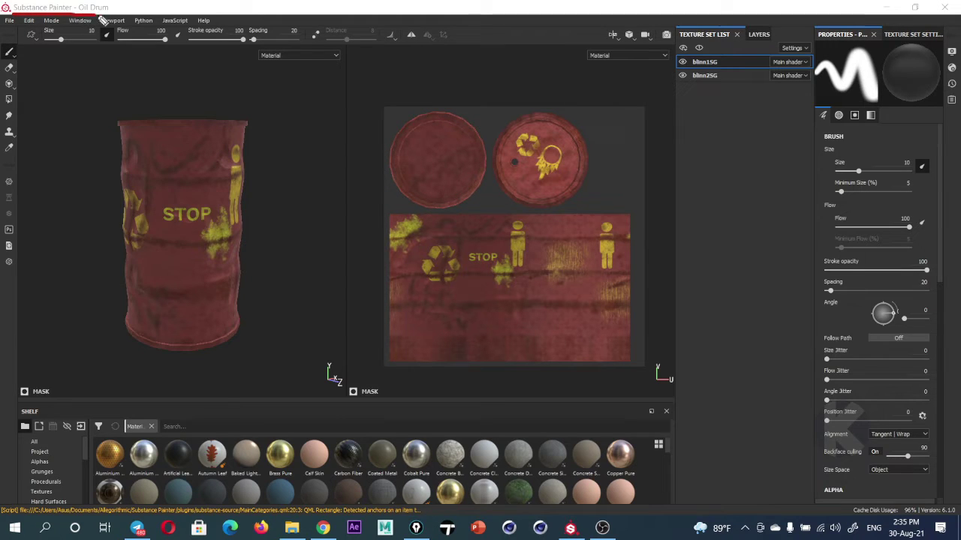
Draw a red ellipse around the 'Substance Painter - Oil Drum' window title
drag(81, 20, 16, 15)
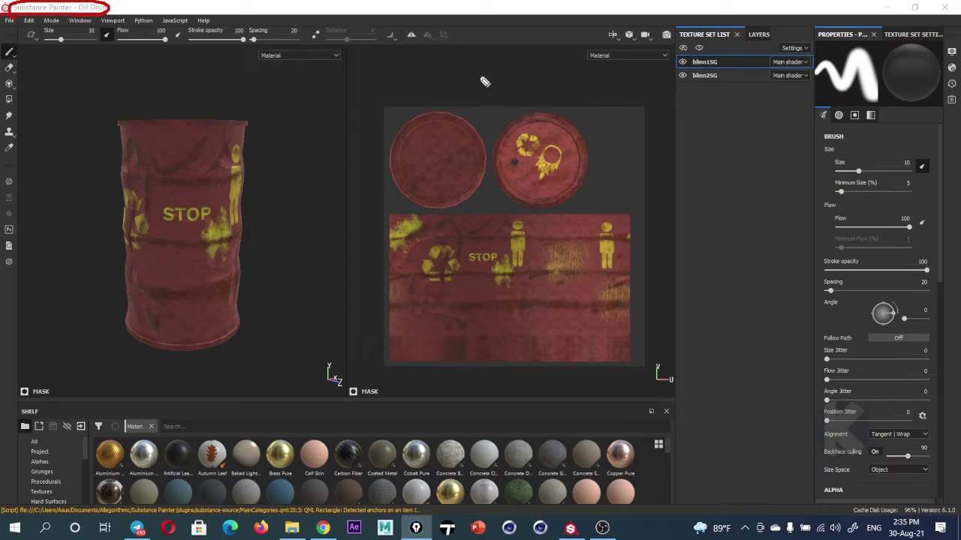
Handwrite Maya, Blender, C4D and 3ds Max as a list and circle the Maya note
drag(682, 136, 743, 147)
mouse_move(686, 177)
mouse_down()
mouse_move(689, 208)
mouse_move(703, 212)
mouse_move(737, 212)
mouse_move(754, 188)
mouse_move(768, 197)
mouse_up()
mouse_move(701, 239)
mouse_down()
mouse_move(697, 267)
mouse_move(723, 264)
mouse_move(722, 254)
mouse_move(729, 265)
mouse_move(731, 256)
mouse_up()
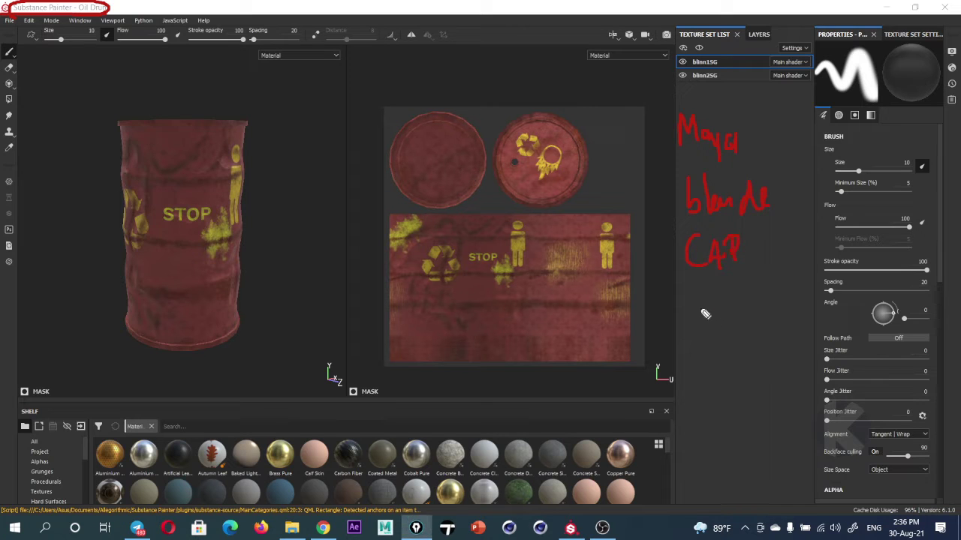
mouse_move(689, 293)
mouse_down()
mouse_move(692, 319)
mouse_move(736, 327)
mouse_move(761, 303)
mouse_move(789, 306)
mouse_up()
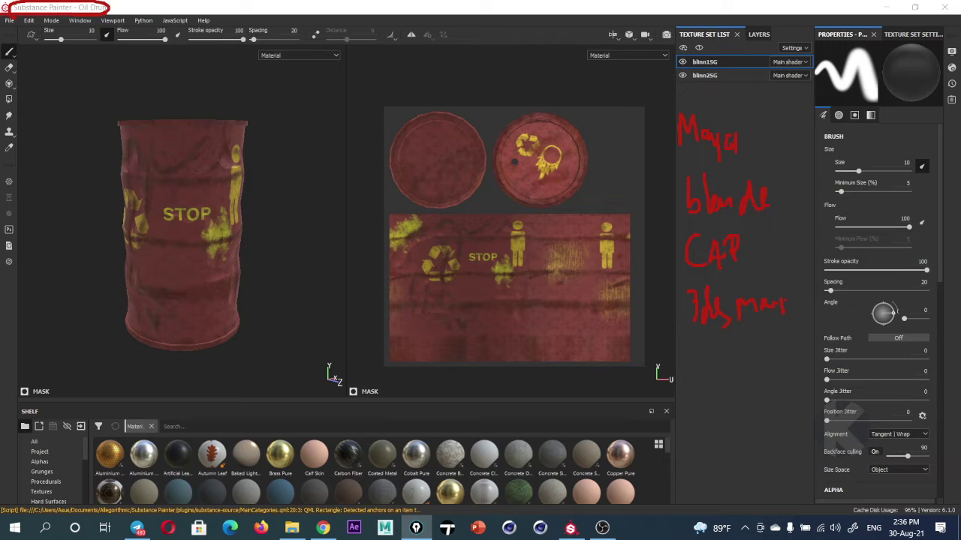
mouse_move(737, 119)
mouse_down()
mouse_move(701, 109)
mouse_move(735, 158)
mouse_move(736, 122)
mouse_up()
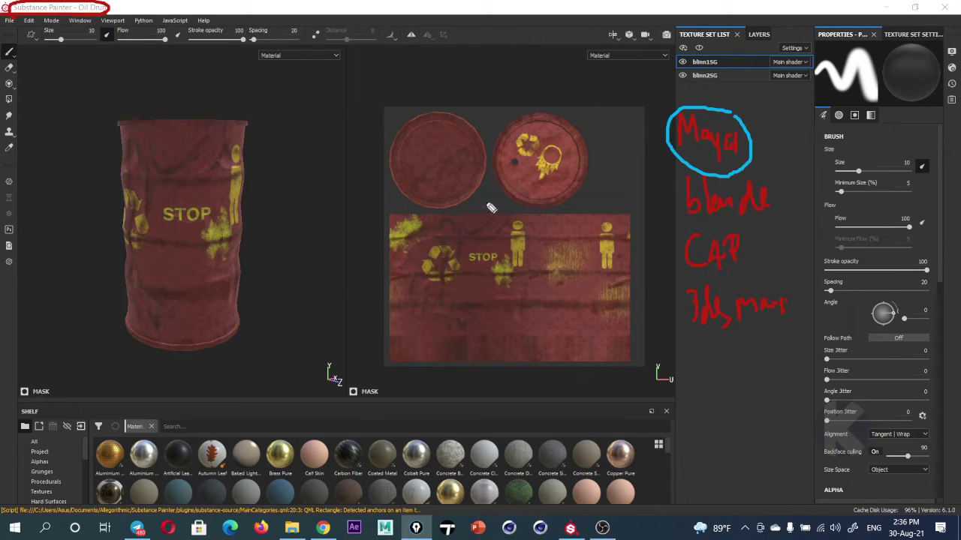
Circle the UV layout, add a UV-Ex arrow with 3d and obj notes, and mark the drum's rim
mouse_move(448, 100)
mouse_down()
mouse_move(413, 364)
mouse_move(622, 360)
mouse_move(609, 171)
mouse_move(452, 111)
mouse_up()
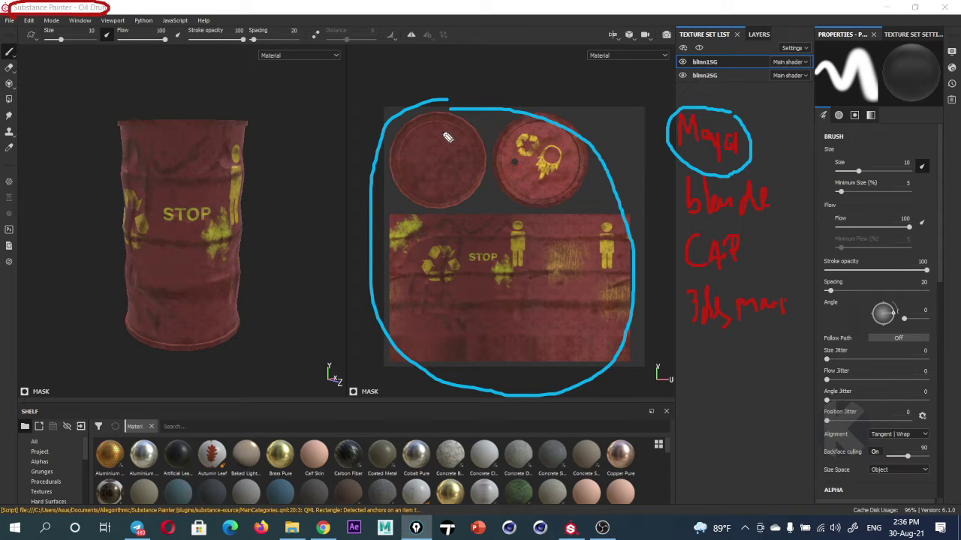
mouse_move(751, 138)
mouse_down()
mouse_move(785, 146)
mouse_move(806, 119)
mouse_move(831, 114)
mouse_move(860, 131)
mouse_move(879, 104)
mouse_move(899, 124)
mouse_up()
drag(899, 107, 891, 133)
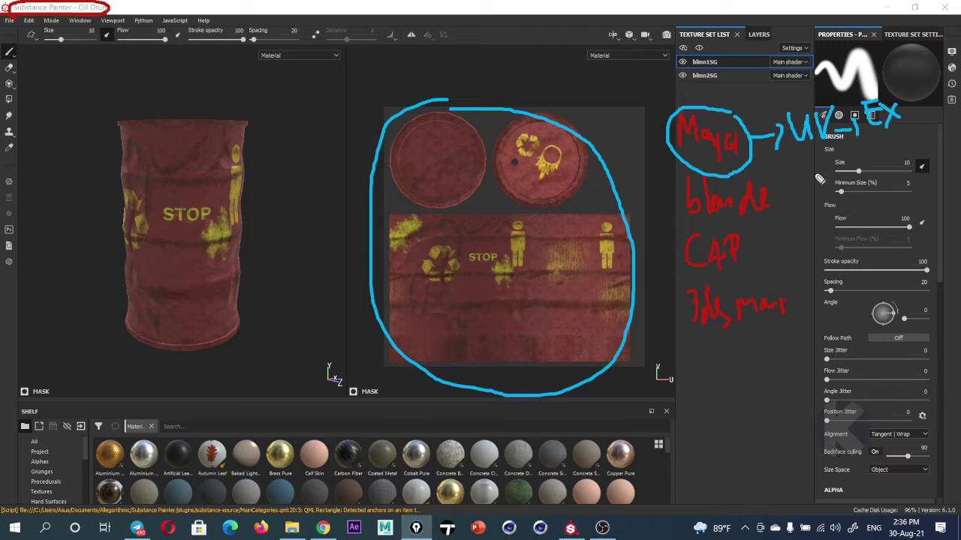
mouse_move(810, 170)
mouse_down()
mouse_move(820, 195)
mouse_move(839, 188)
mouse_up()
mouse_move(838, 150)
mouse_down()
mouse_move(840, 190)
mouse_move(857, 192)
mouse_move(837, 223)
mouse_move(848, 234)
mouse_move(887, 233)
mouse_up()
drag(880, 194, 887, 225)
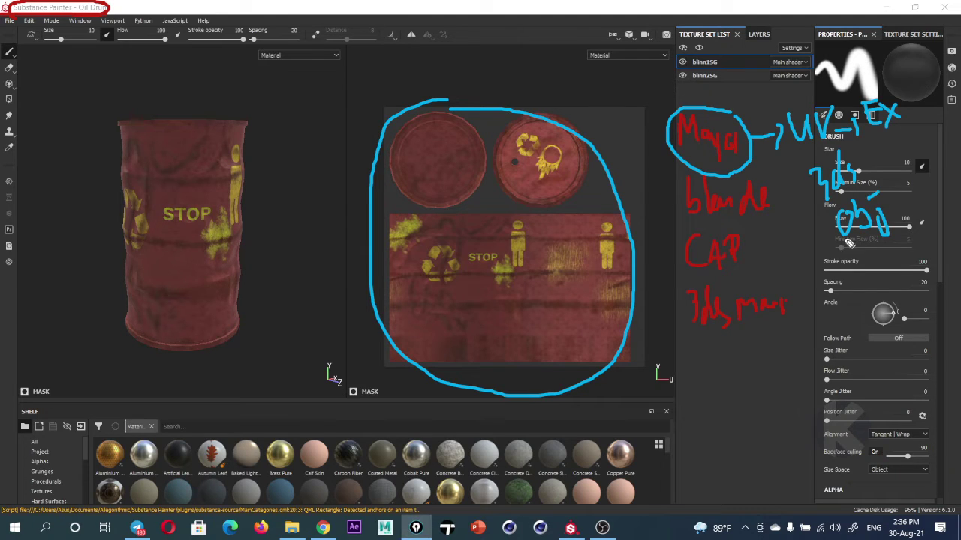
drag(835, 249, 938, 234)
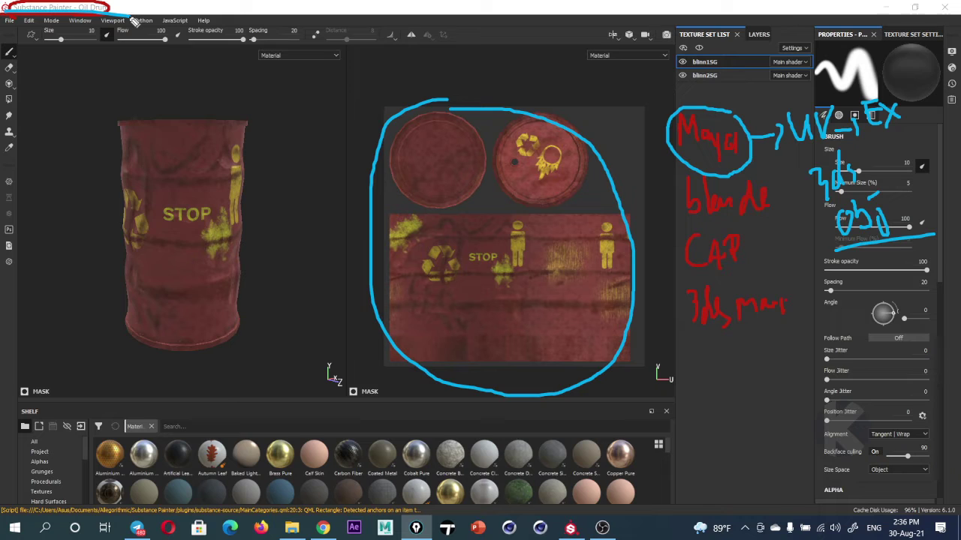
drag(95, 89, 178, 134)
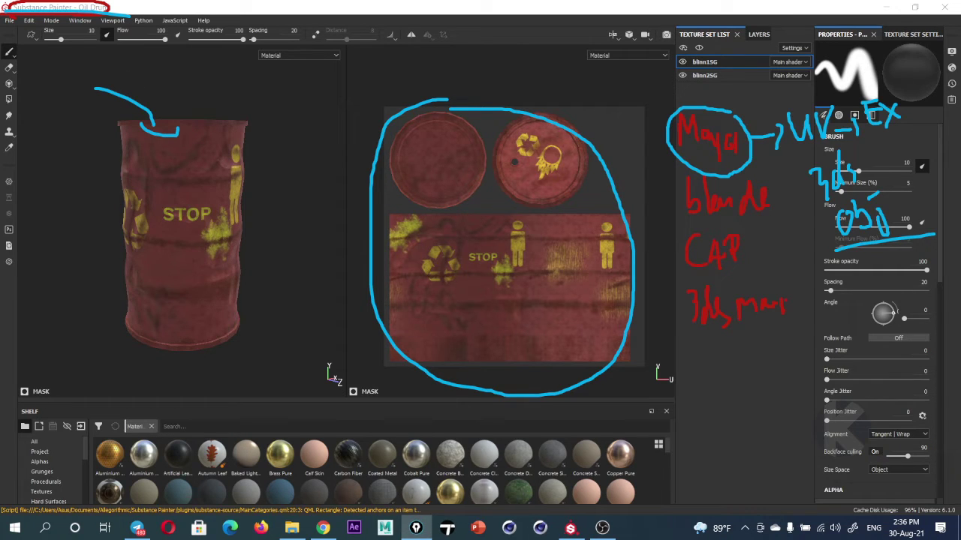
Clear the annotations and orbit and zoom in to view the drum's top
key(Escape)
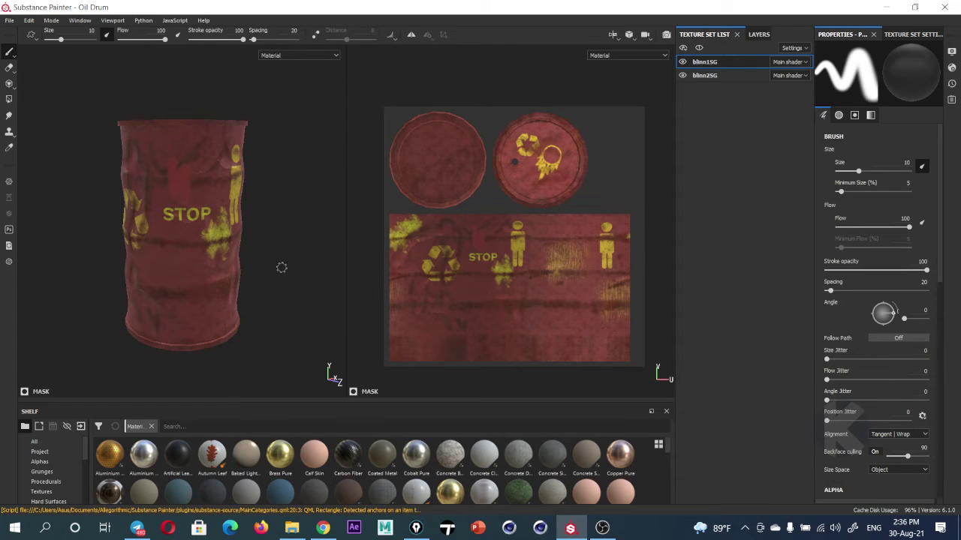
mouse_move(270, 221)
alt+mouse_down()
mouse_move(217, 286)
mouse_move(252, 289)
alt+mouse_up()
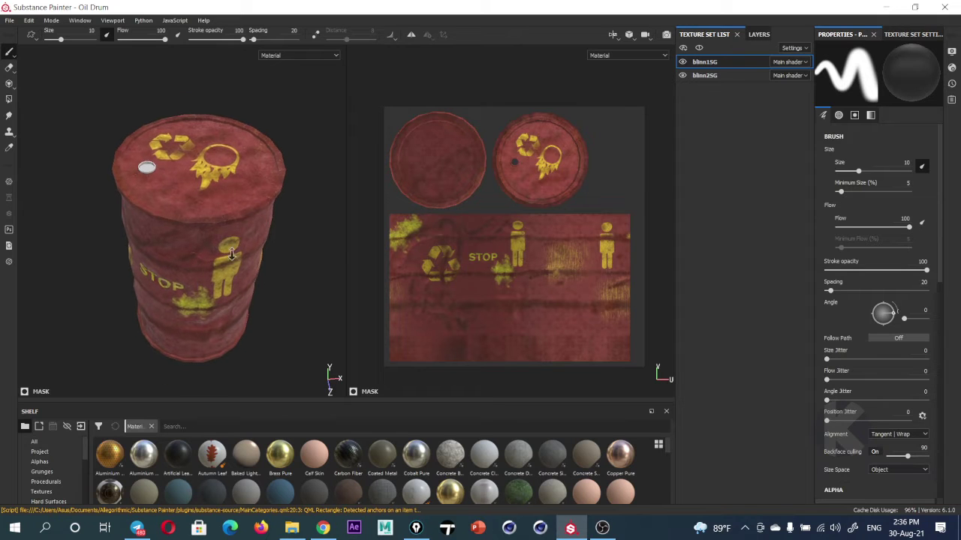
alt+right_drag(247, 307, 247, 360)
mouse_move(240, 315)
alt+mouse_down()
mouse_move(201, 196)
mouse_move(222, 236)
alt+mouse_up()
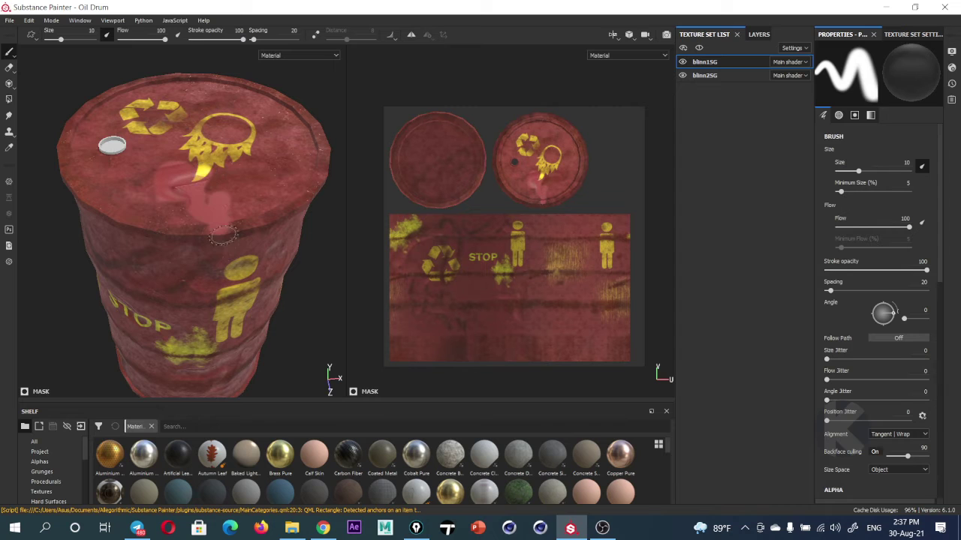
Undo the pink stroke, enlarge the brush to about 21.79, and repaint pink around the top emblem
key(ctrl+z)
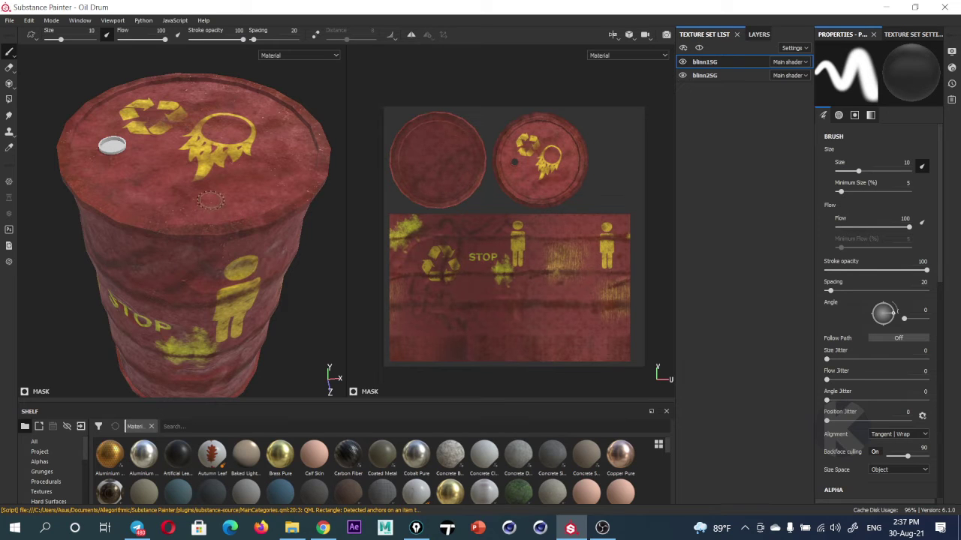
right_click(211, 204)
drag(264, 275, 277, 275)
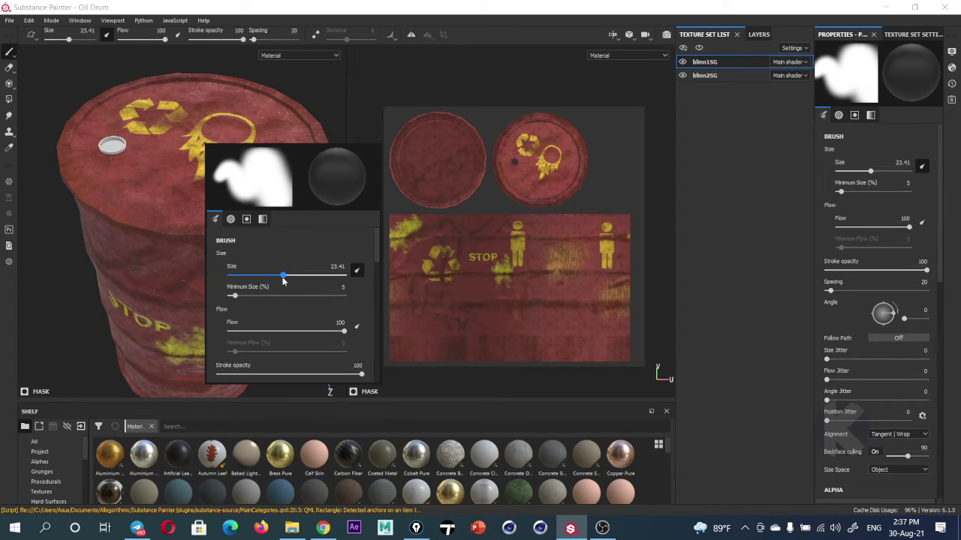
drag(161, 173, 158, 184)
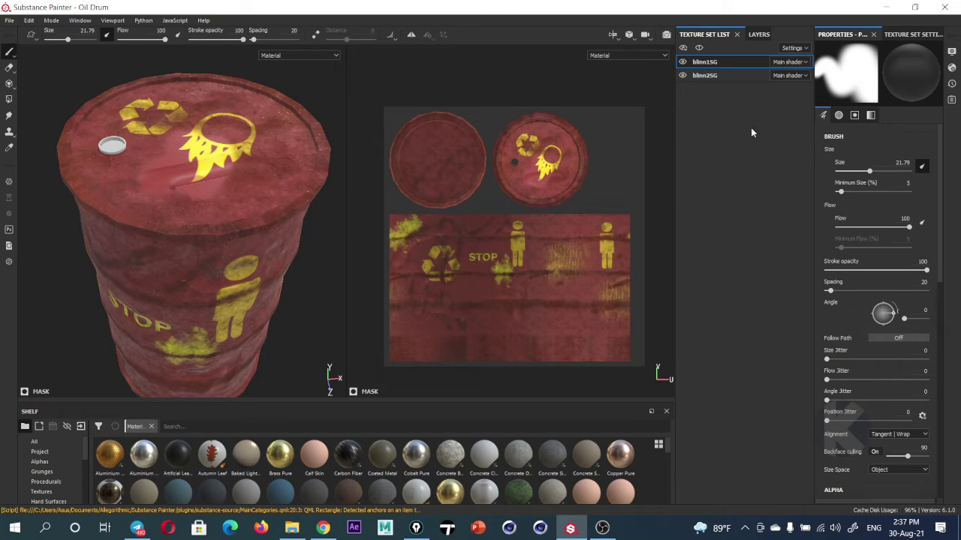
scroll(929, 165, down, 3)
scroll(929, 165, up, 3)
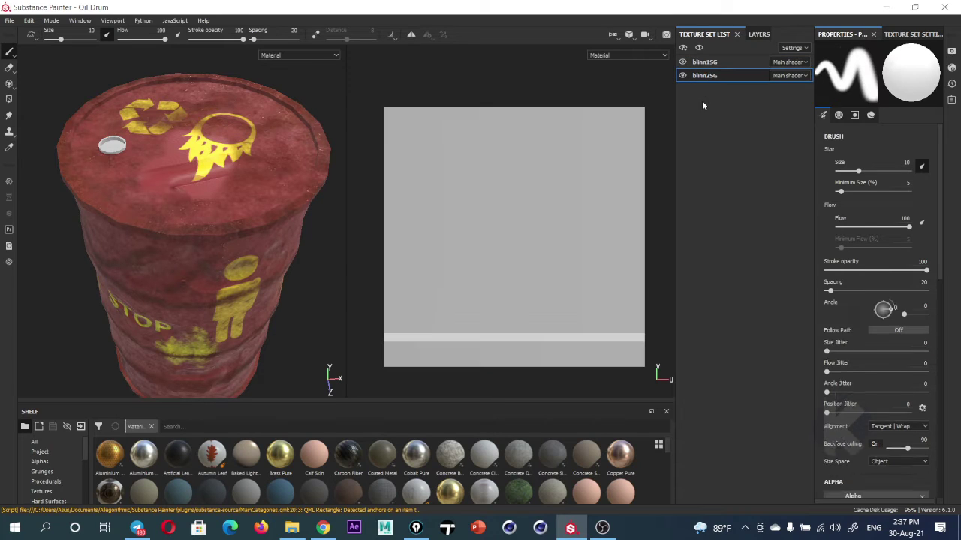
Switch to the blinn1SG texture set and orbit and zoom around the rusty drum
click(703, 63)
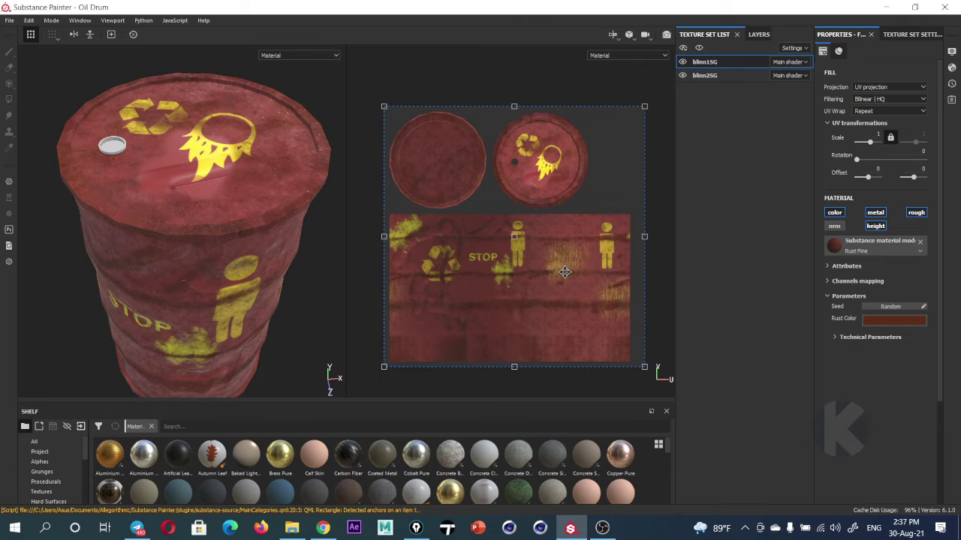
mouse_move(273, 259)
alt+mouse_down()
mouse_move(210, 285)
mouse_move(186, 241)
mouse_move(239, 253)
mouse_move(114, 255)
mouse_move(141, 282)
mouse_move(218, 262)
alt+mouse_up()
scroll(198, 284, up, 5)
scroll(198, 284, down, 3)
scroll(198, 284, down, 2)
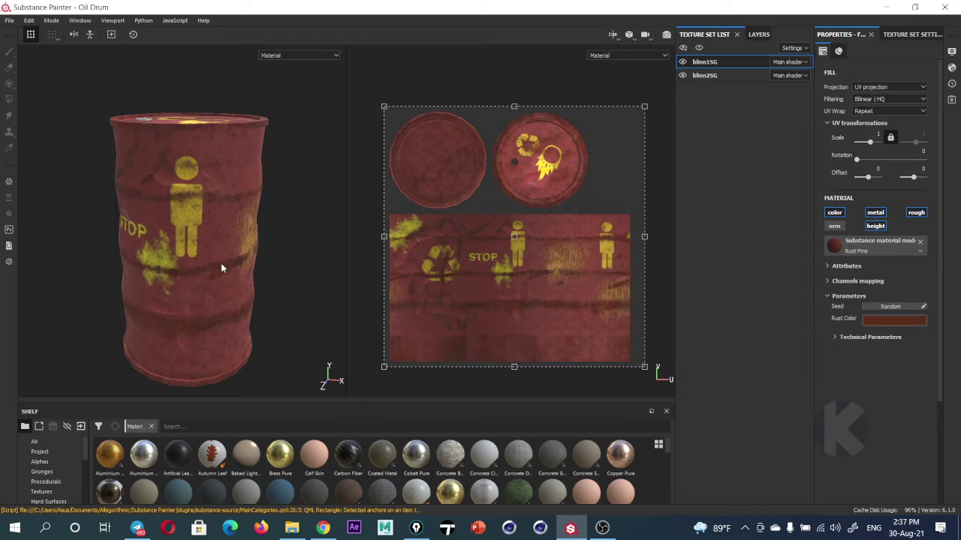
Switch to the Iray render, orbit the rendered drum from two angles, and set camera rotation
click(661, 51)
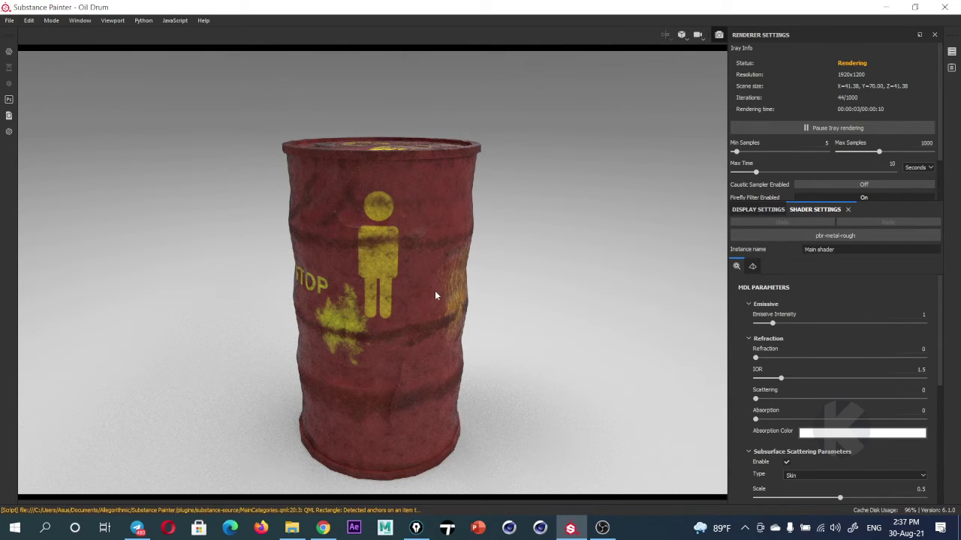
alt+drag(395, 255, 384, 289)
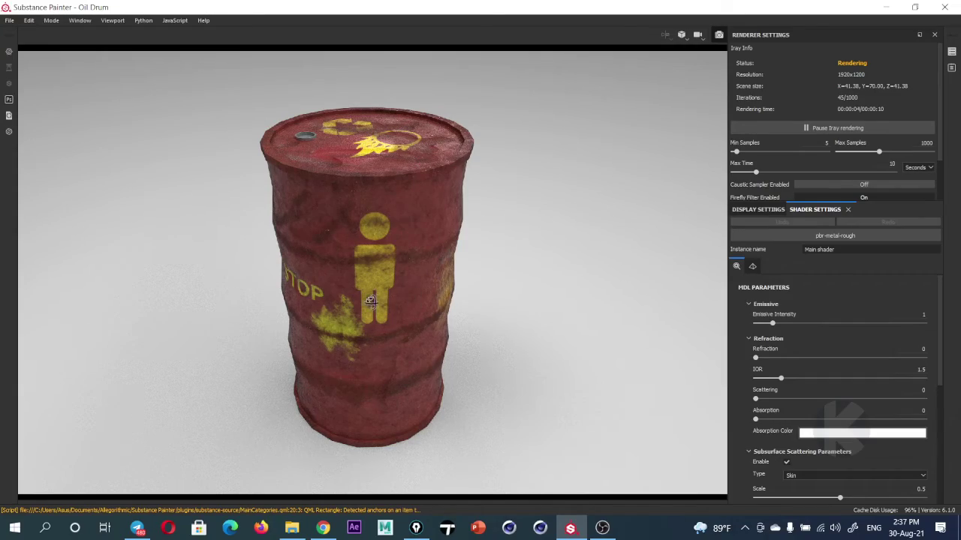
mouse_move(370, 301)
alt+mouse_down()
mouse_move(454, 319)
mouse_move(385, 321)
mouse_move(337, 298)
mouse_move(381, 303)
alt+mouse_up()
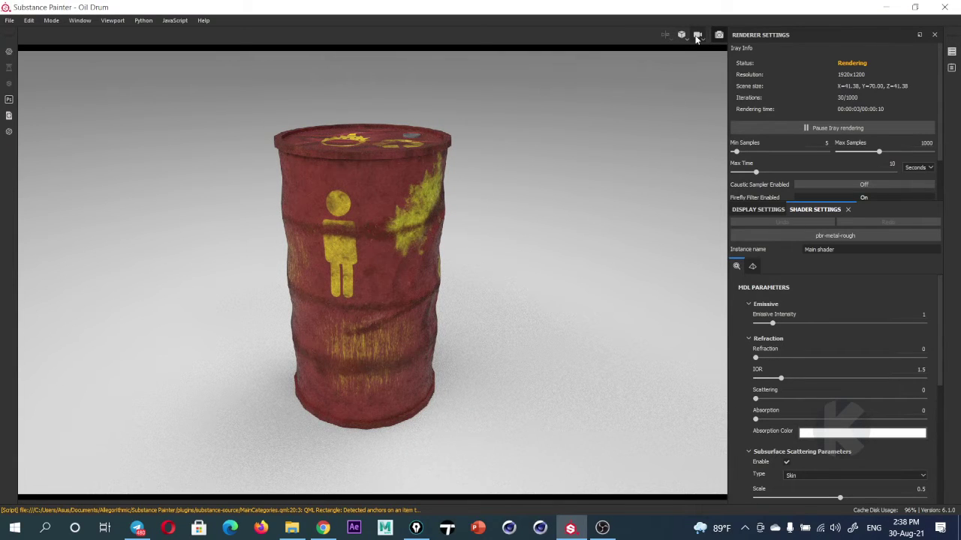
click(696, 36)
Exit the Iray render, clear annotations, and draw a cyan line pointing at the drum's top
click(719, 36)
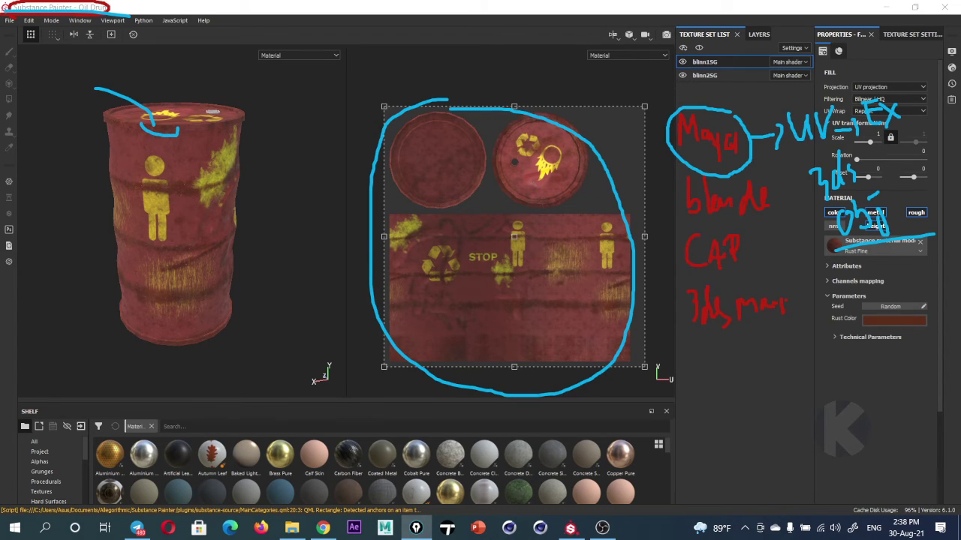
key(e)
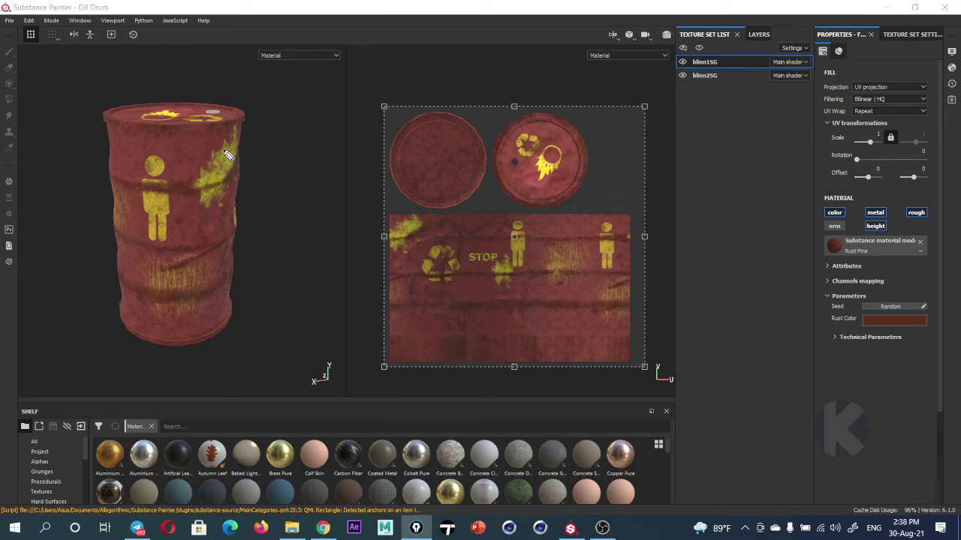
mouse_move(70, 68)
mouse_down()
mouse_move(140, 131)
mouse_move(148, 105)
mouse_move(224, 170)
mouse_up()
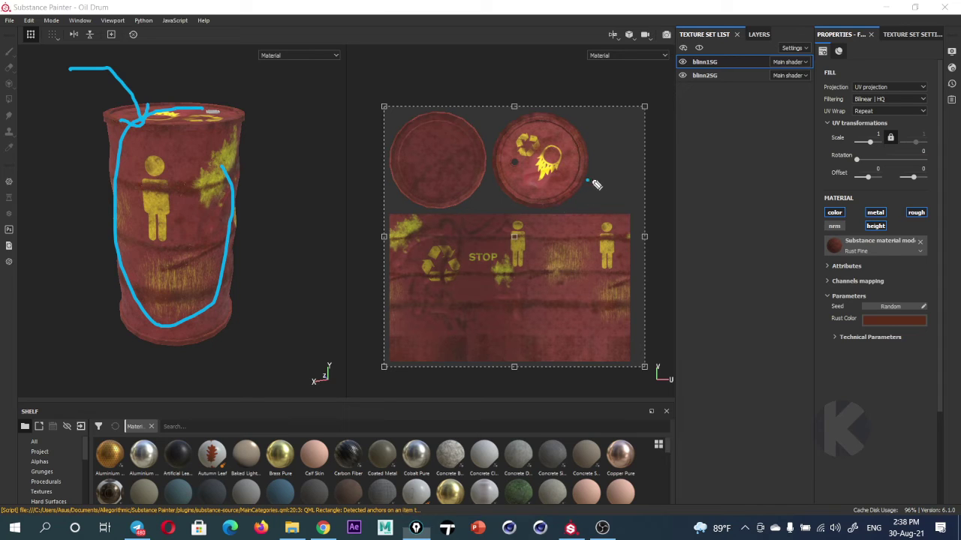
Write a 'texture' note beside the lid UVs, circle the yellow figure, then erase all annotations
drag(588, 180, 621, 118)
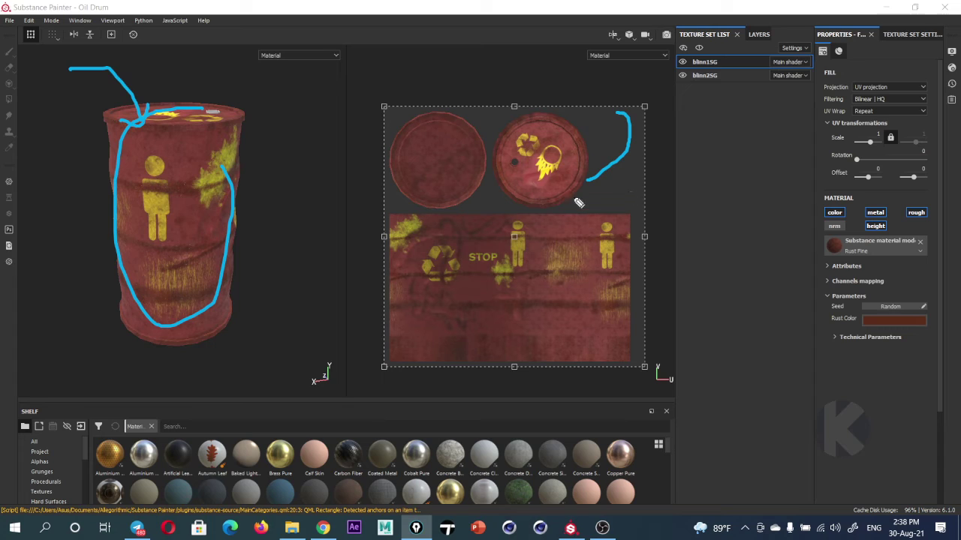
mouse_move(576, 185)
mouse_down()
mouse_move(576, 240)
mouse_move(607, 217)
mouse_move(661, 237)
mouse_up()
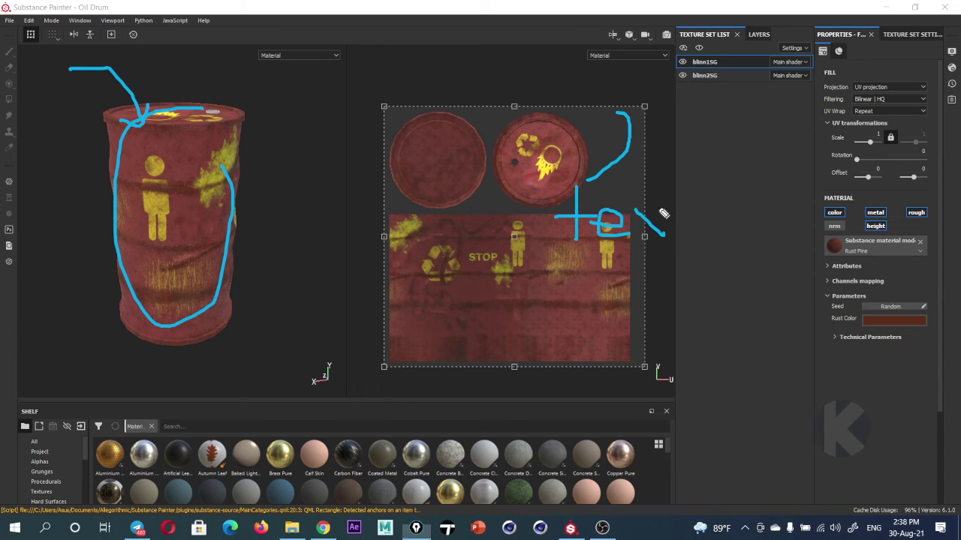
drag(663, 180, 670, 248)
mouse_move(679, 201)
mouse_down()
mouse_move(746, 232)
mouse_move(769, 212)
mouse_up()
mouse_move(620, 90)
mouse_down()
mouse_move(612, 119)
mouse_move(620, 127)
mouse_up()
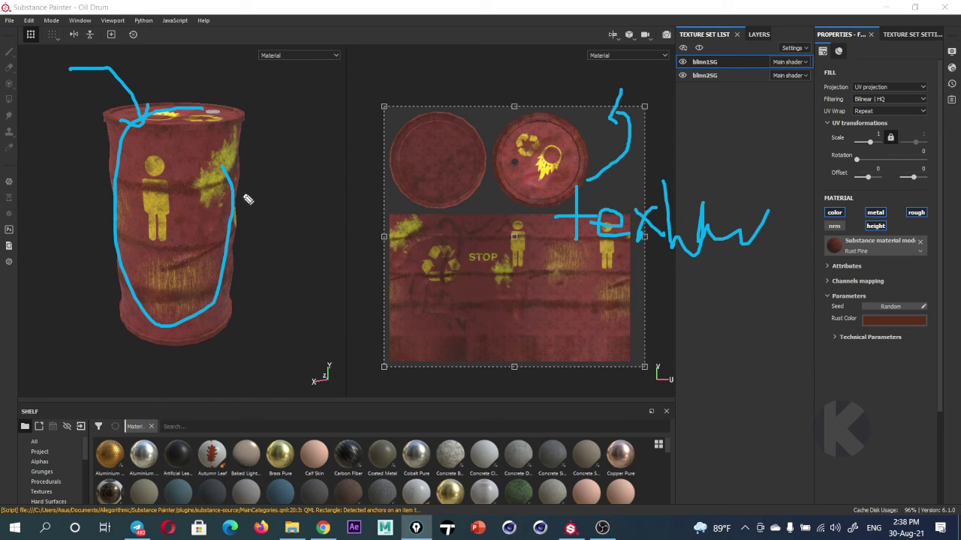
mouse_move(154, 156)
mouse_down()
mouse_move(156, 255)
mouse_move(178, 160)
mouse_up()
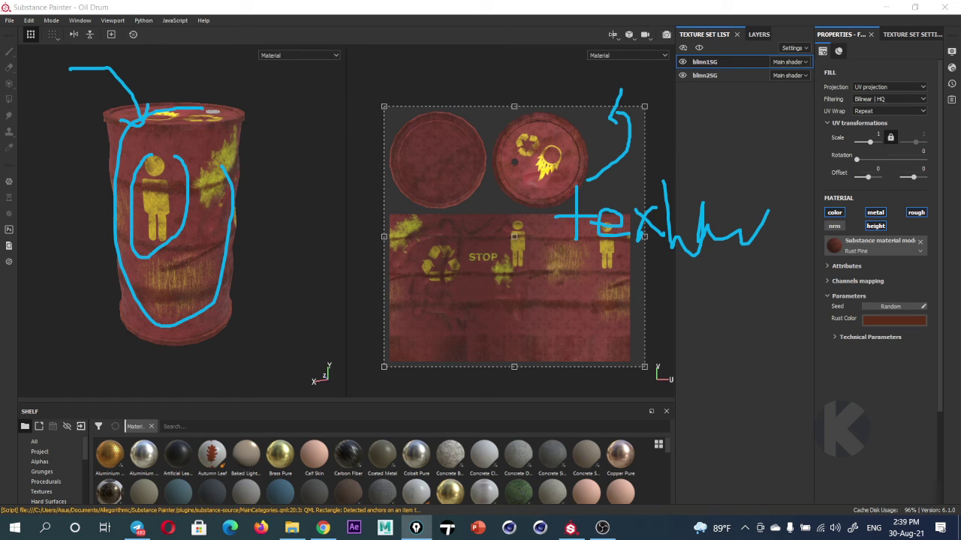
key(Escape)
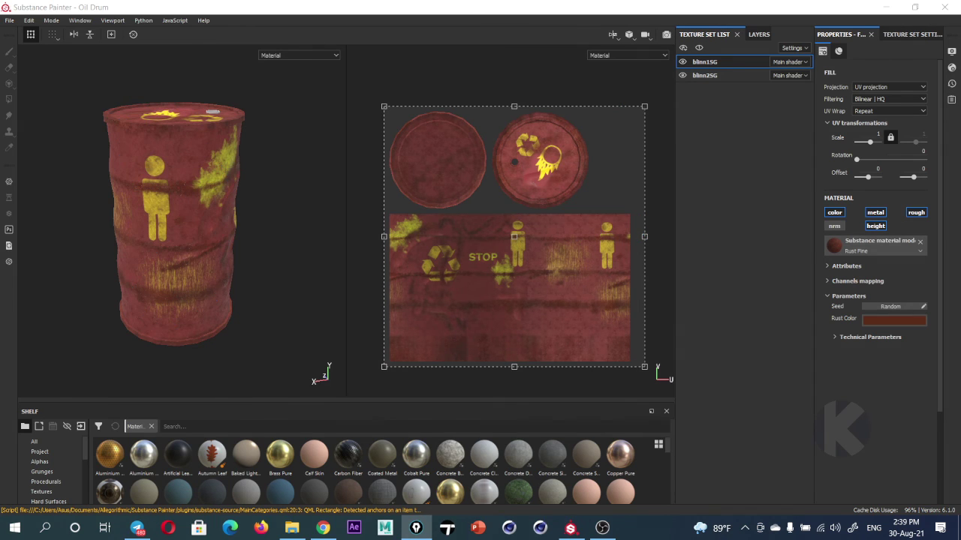